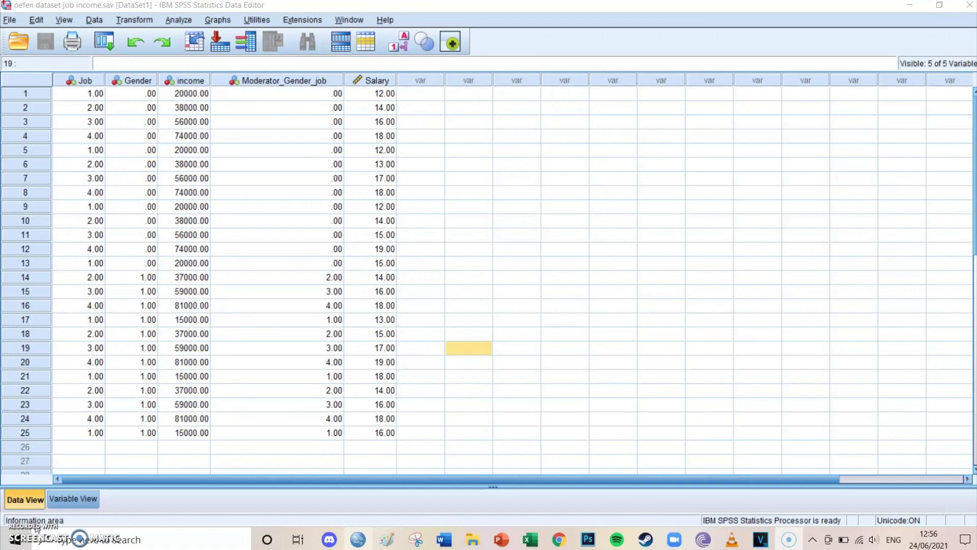
- Check the Moderator_Gender_job values in the data, selecting the row 16 cell
click(491, 305)
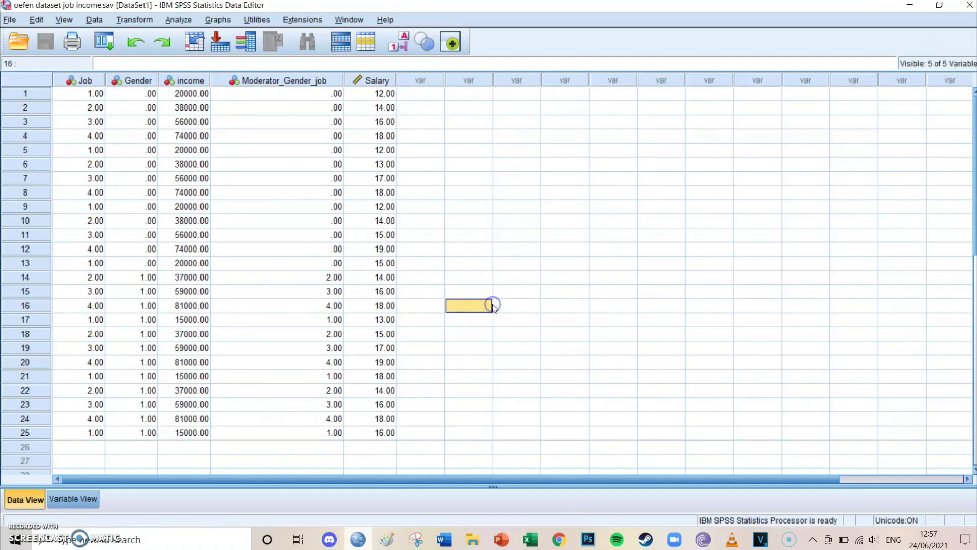
click(476, 211)
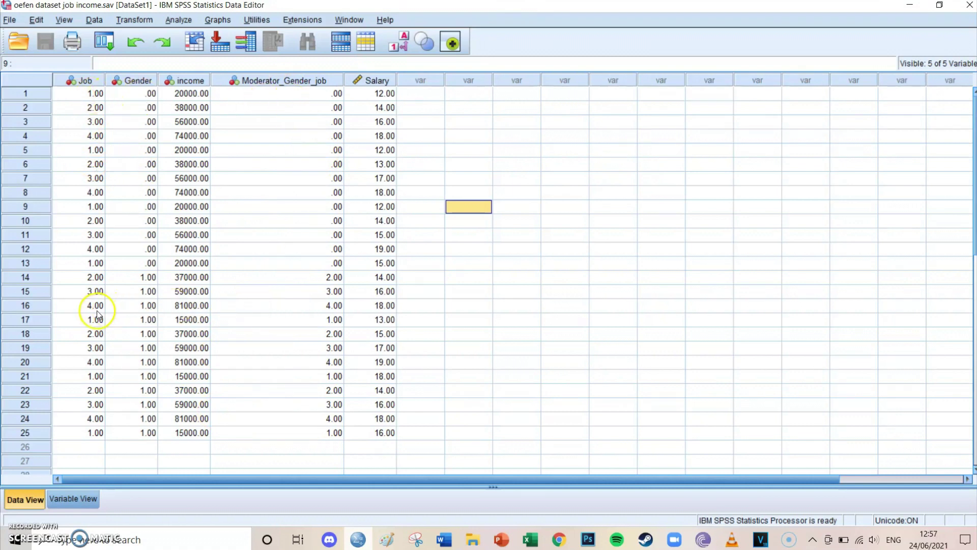
click(285, 300)
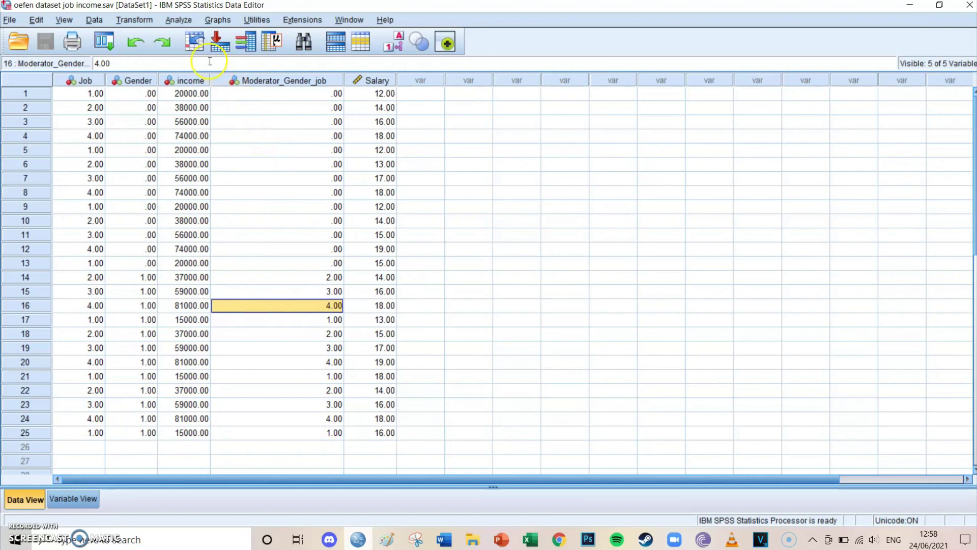
- Open Linear Regression and review block 1 (Job, Gender) and block 2 (Moderator_Gender_job)
click(178, 21)
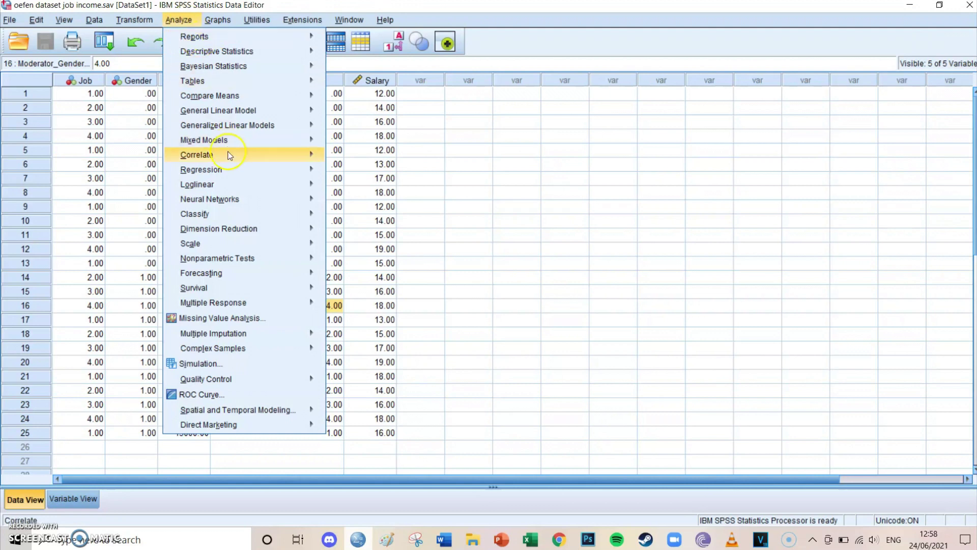
mouse_move(227, 184)
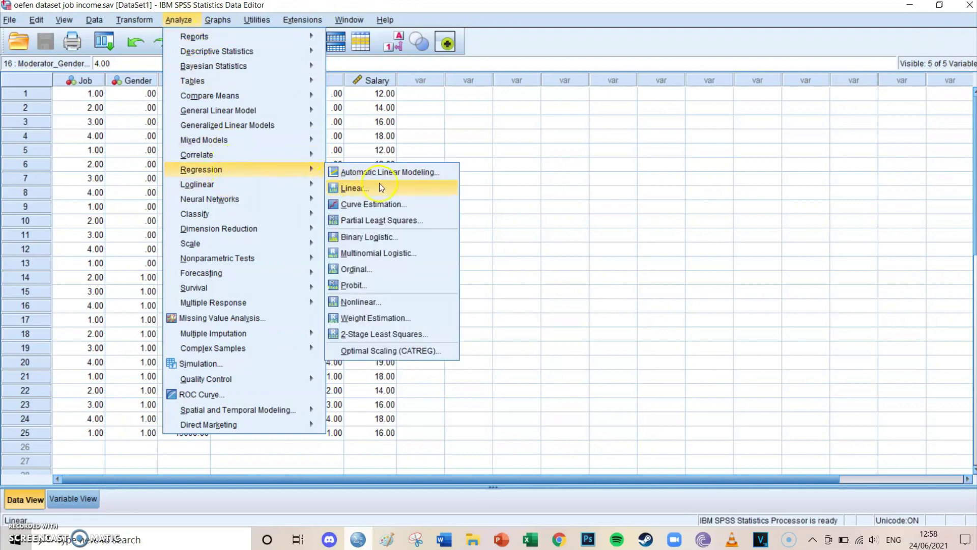
click(380, 187)
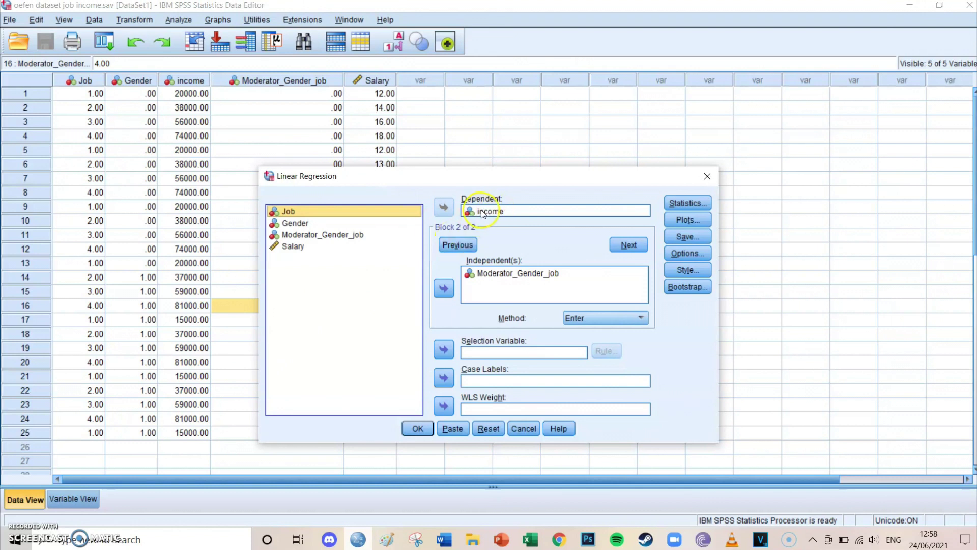
click(456, 242)
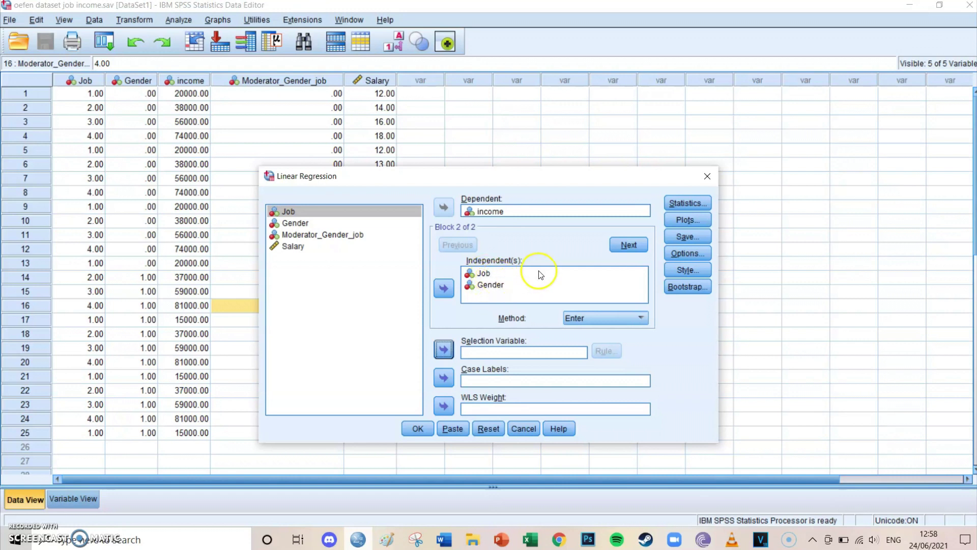
click(628, 245)
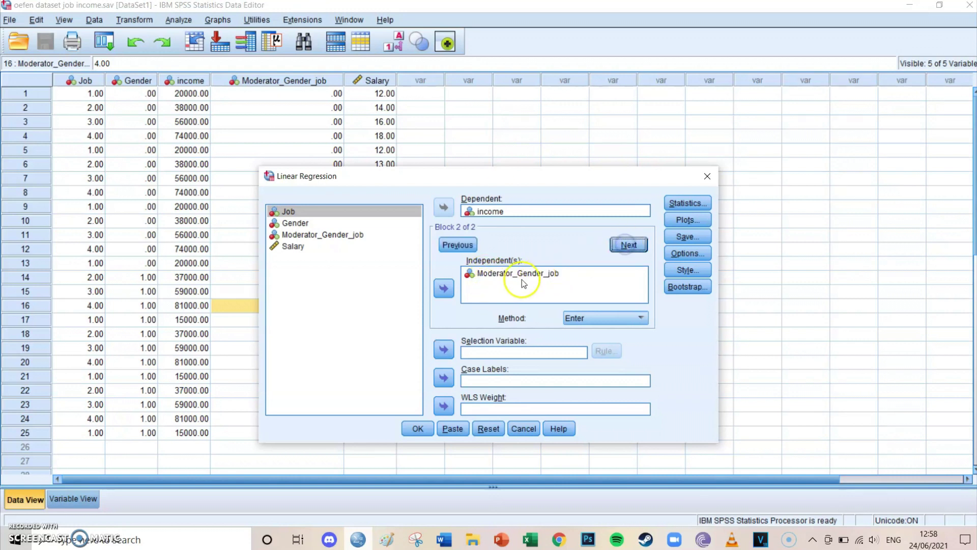
click(560, 281)
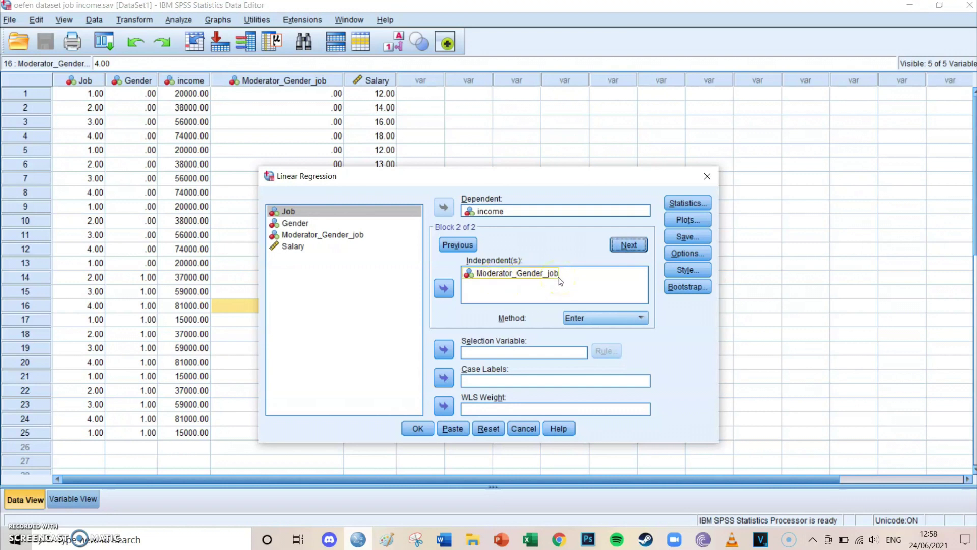
click(584, 259)
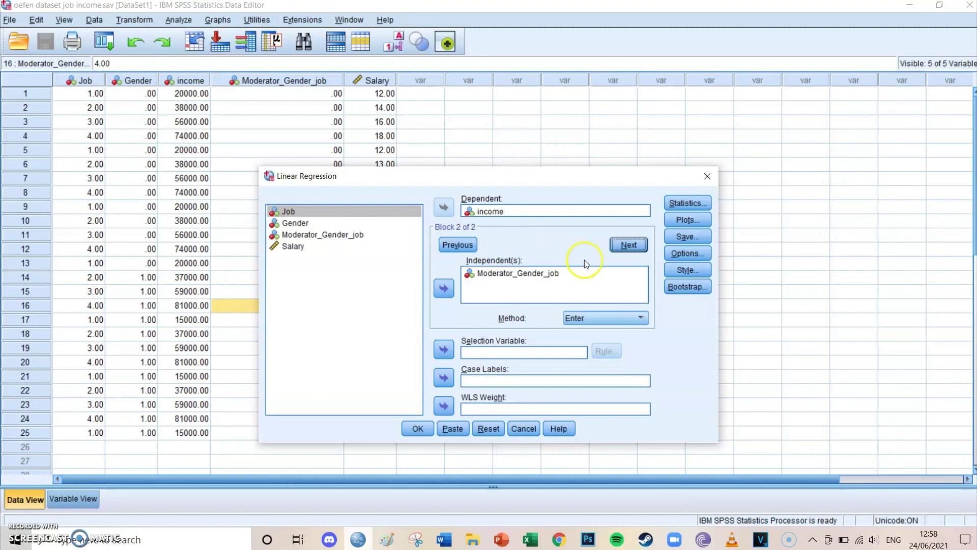
- Enable Collinearity diagnostics in Statistics and paste the regression as syntax
click(687, 203)
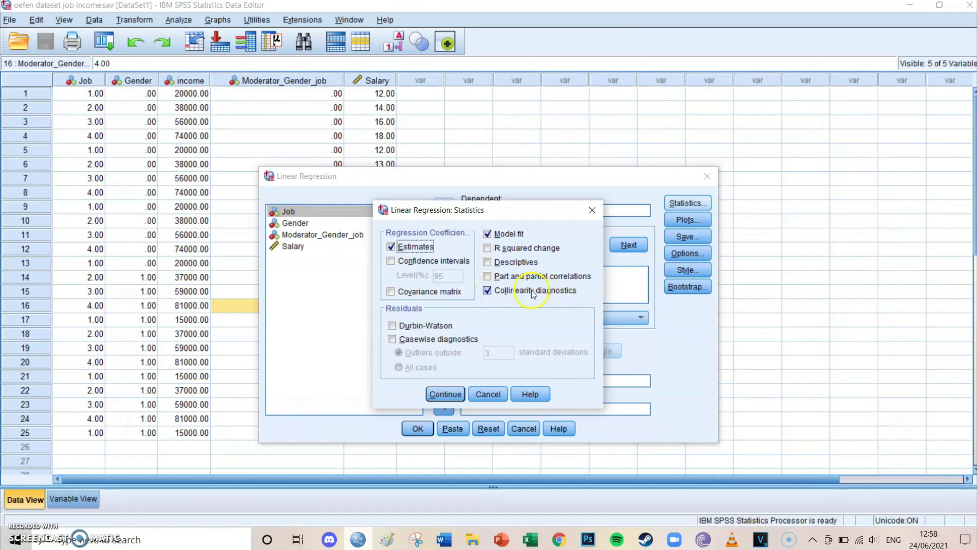
click(451, 393)
click(454, 429)
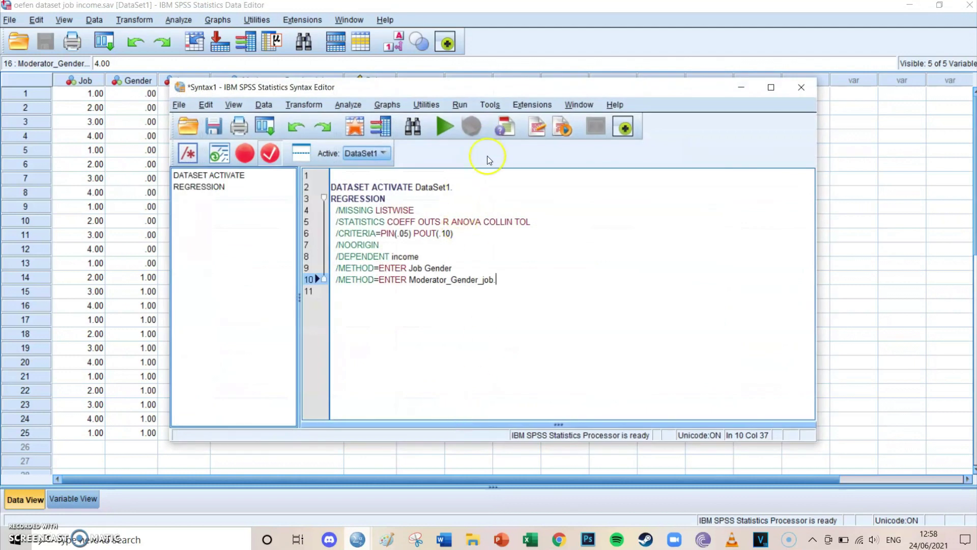
- Add a blank line after DATASET ACTIVATE and select the whole REGRESSION command
click(478, 193)
click(478, 189)
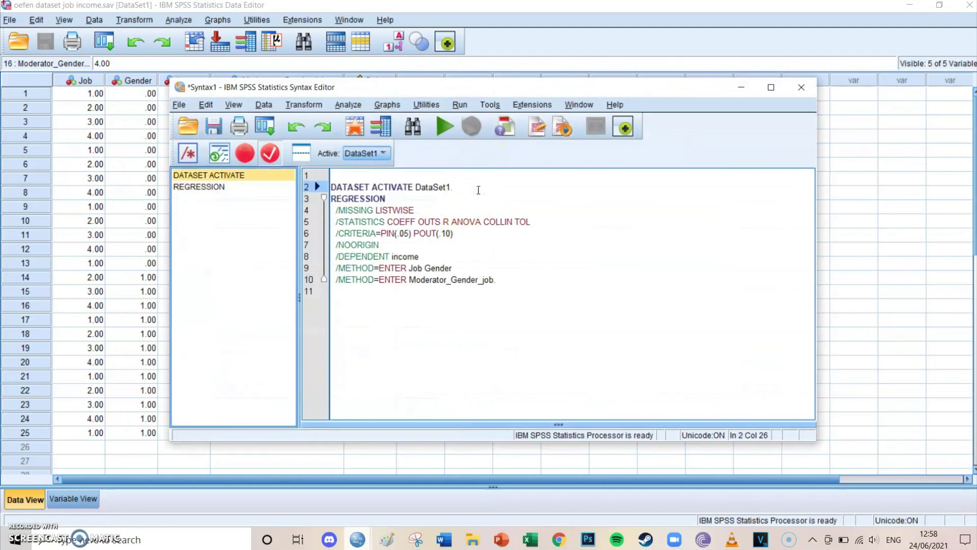
key(Return)
drag(501, 291, 328, 210)
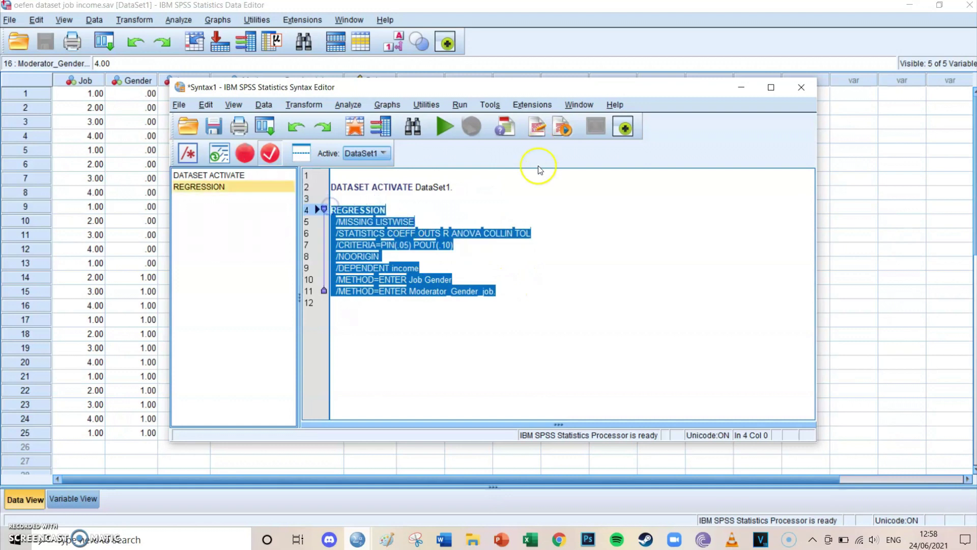
- Run the selected REGRESSION command to produce the Viewer output
click(453, 130)
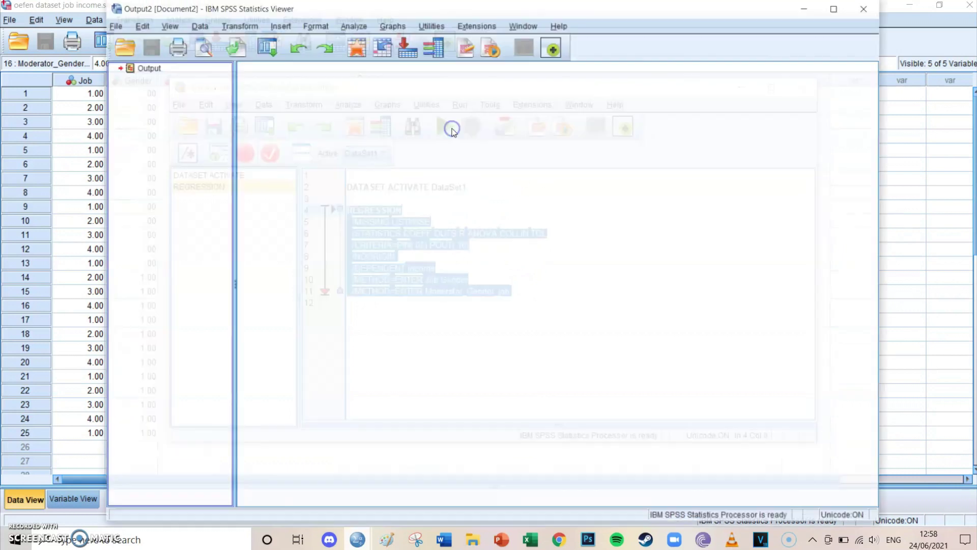
scroll(656, 232, down, 10)
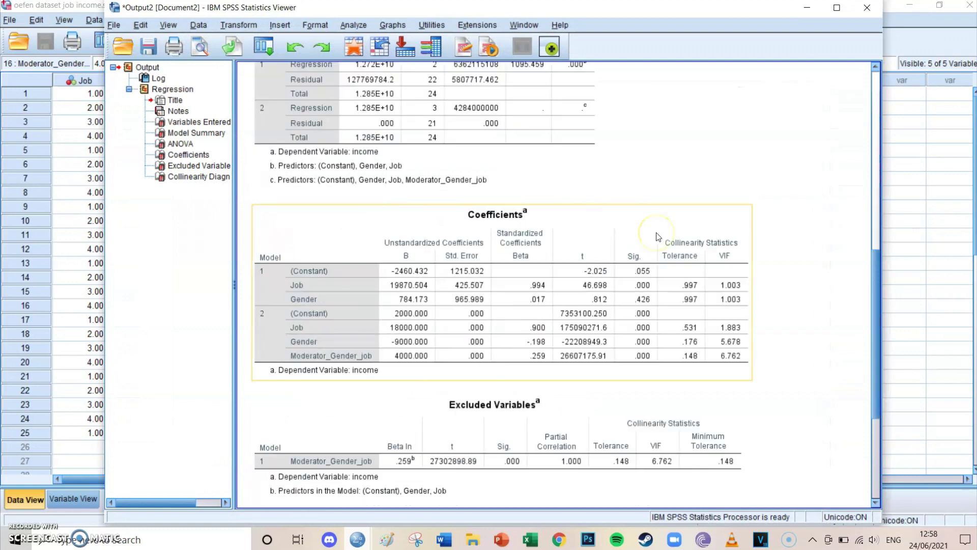
scroll(656, 236, up, 5)
- Inspect Tolerance and VIF in the Coefficients table, then view the regression assumptions article
click(486, 270)
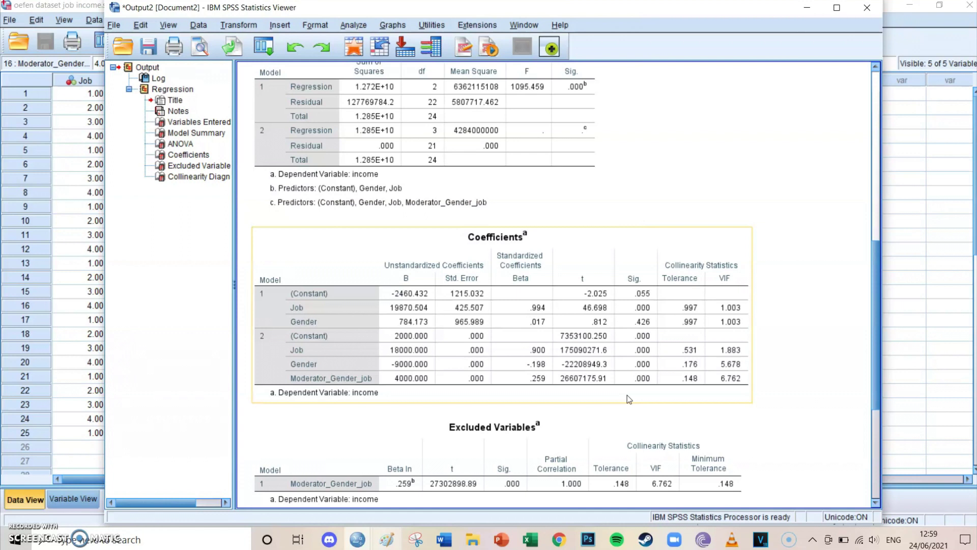
click(611, 473)
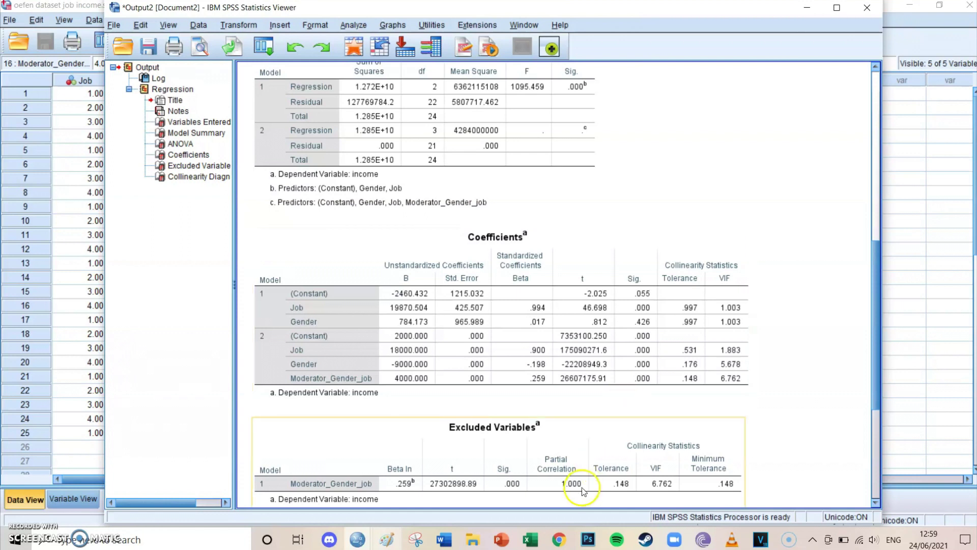
click(558, 539)
key(ctrl+shift+Tab)
key(ctrl+shift+Tab)
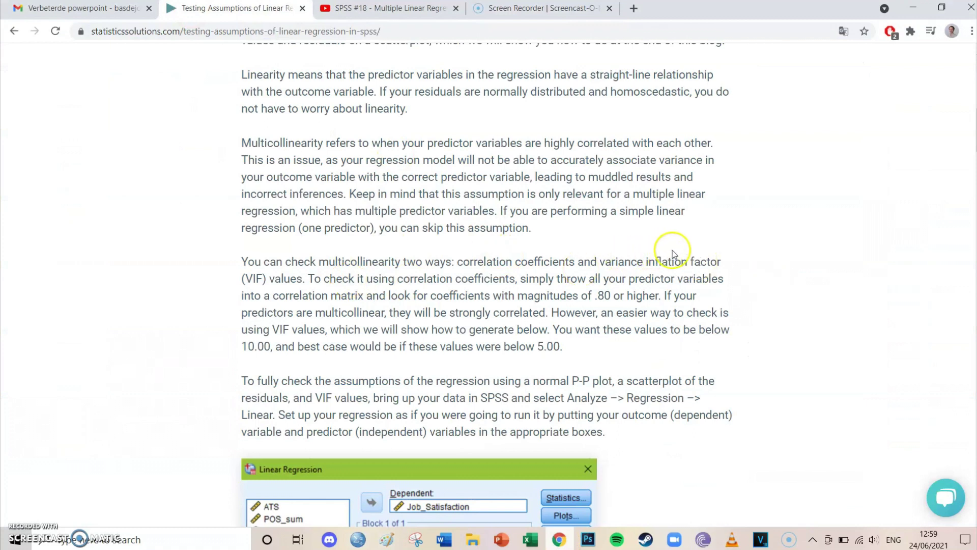
click(453, 537)
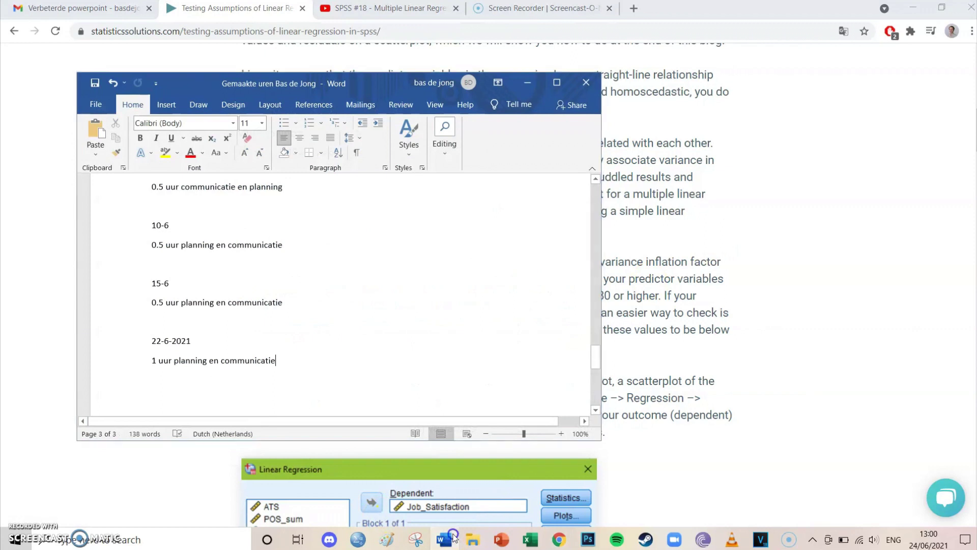
click(445, 539)
mouse_move(356, 534)
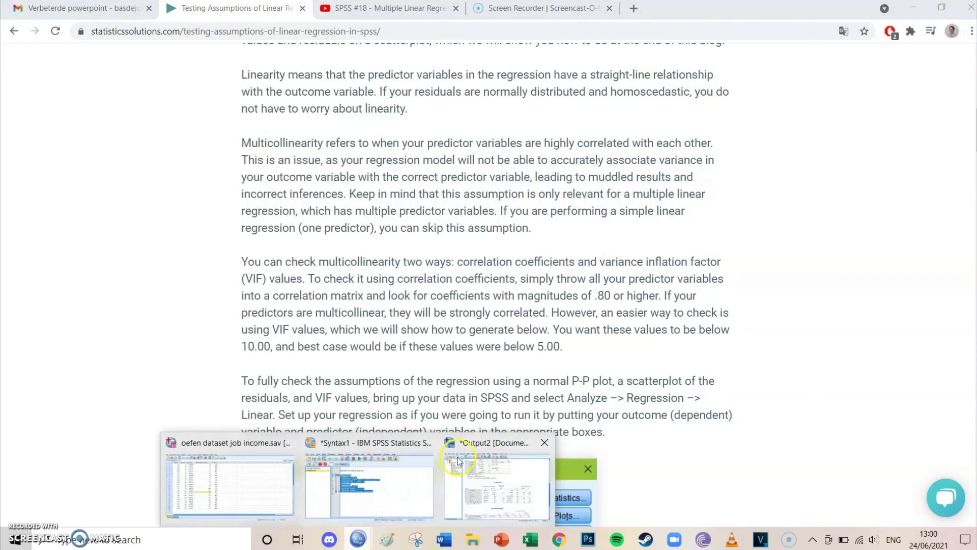
- Return to the Output2 Viewer and select the Coefficients table with Tolerance and VIF
click(480, 467)
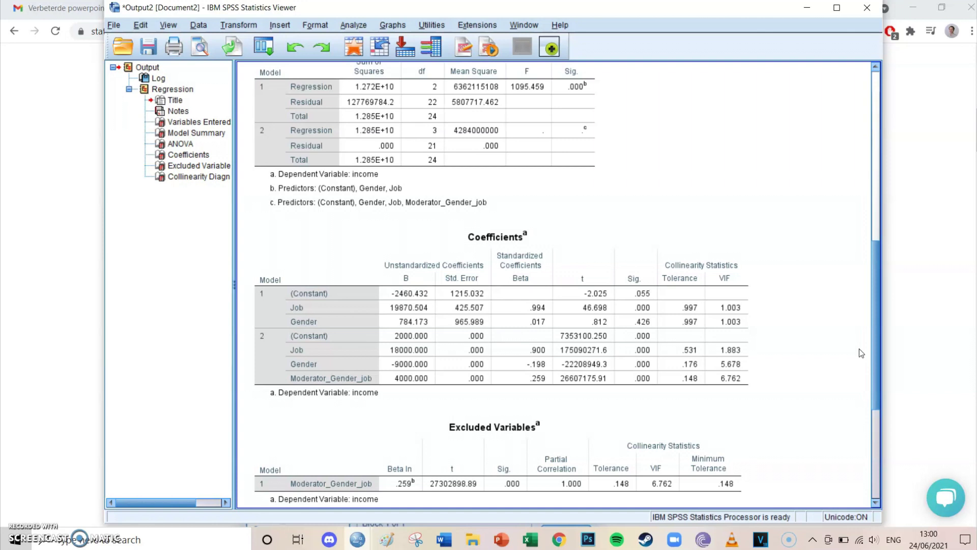
click(692, 306)
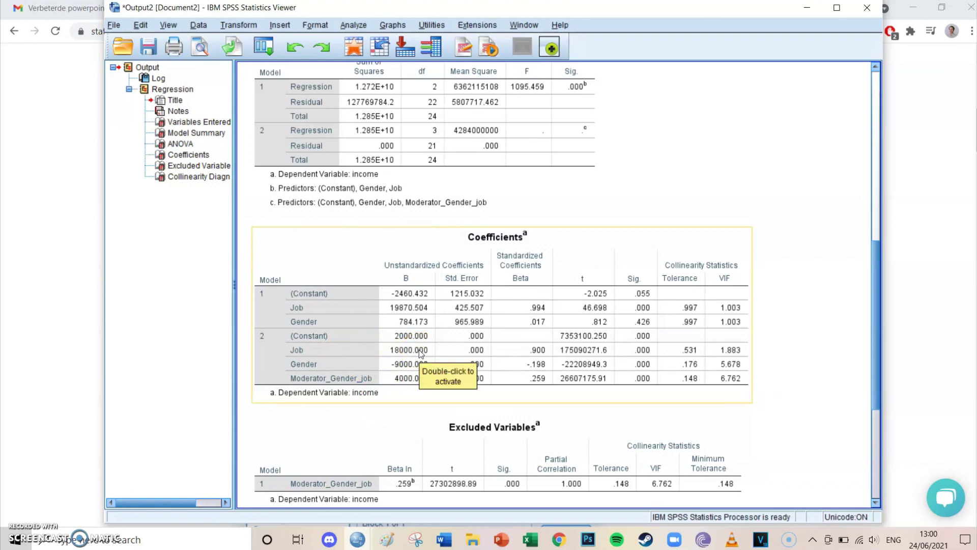
click(410, 377)
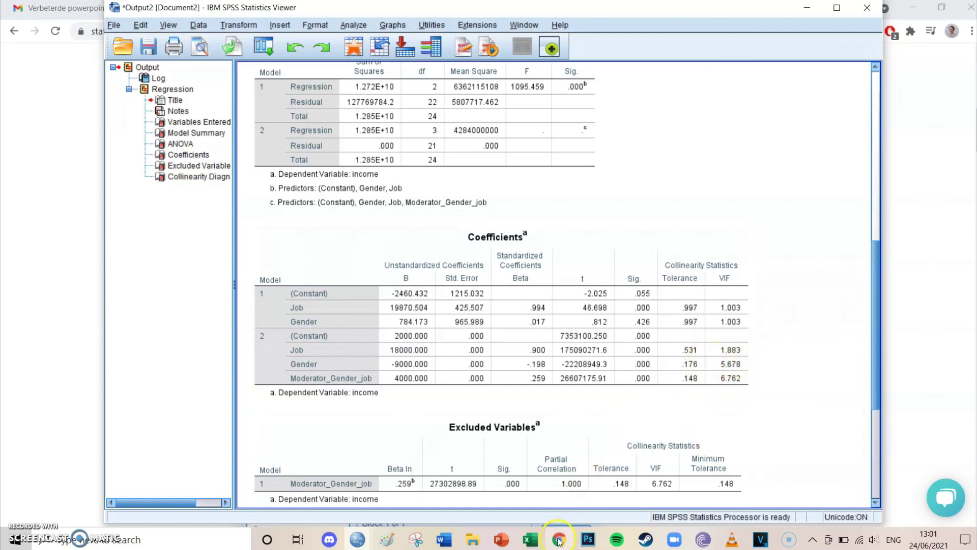
click(725, 346)
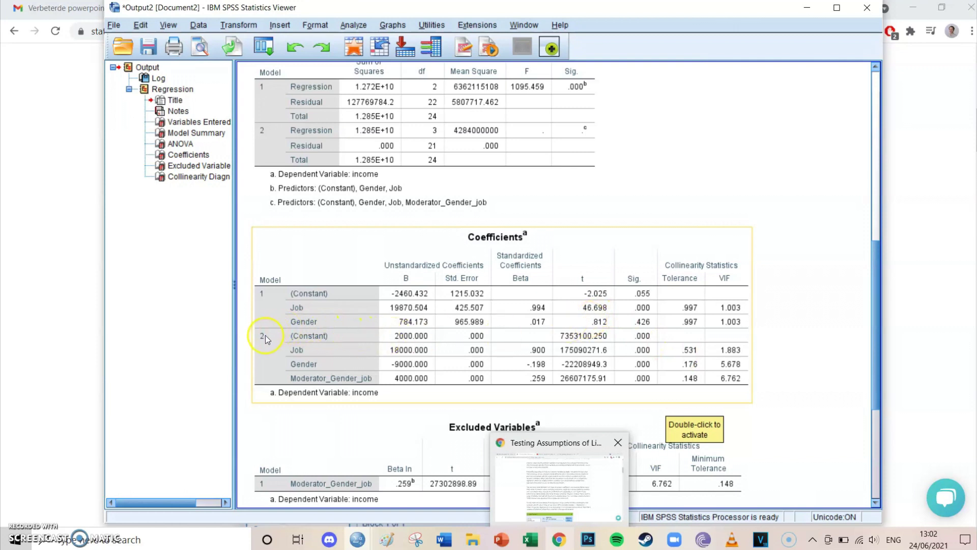
click(817, 330)
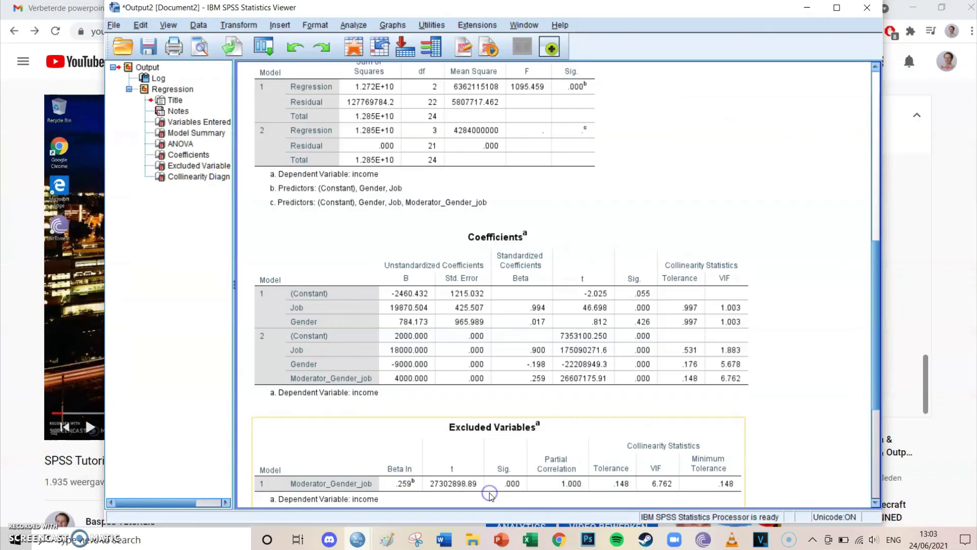
click(618, 443)
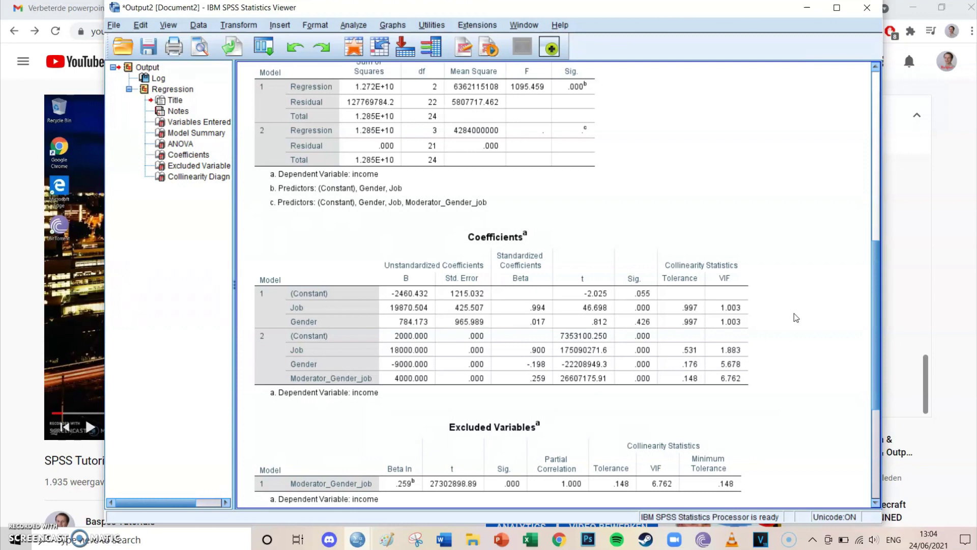
click(725, 279)
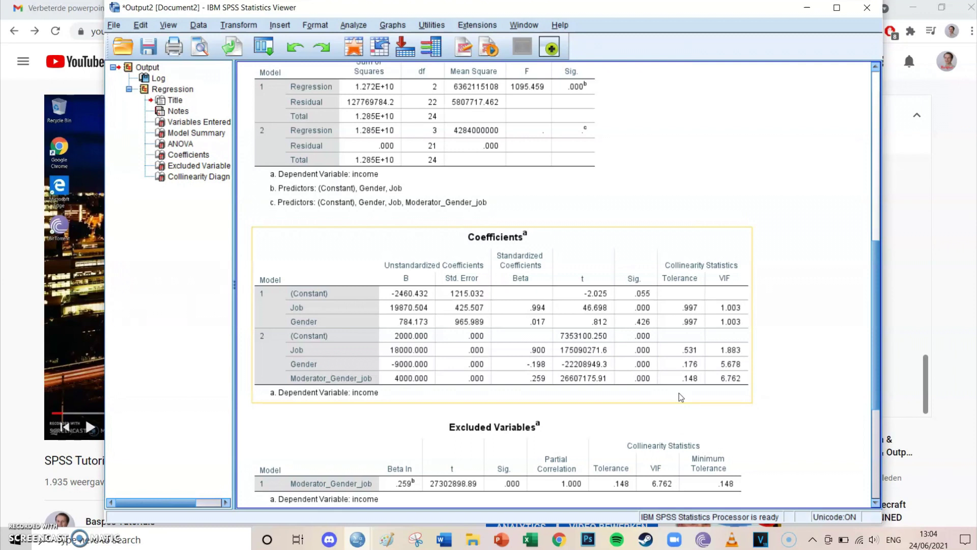
click(849, 372)
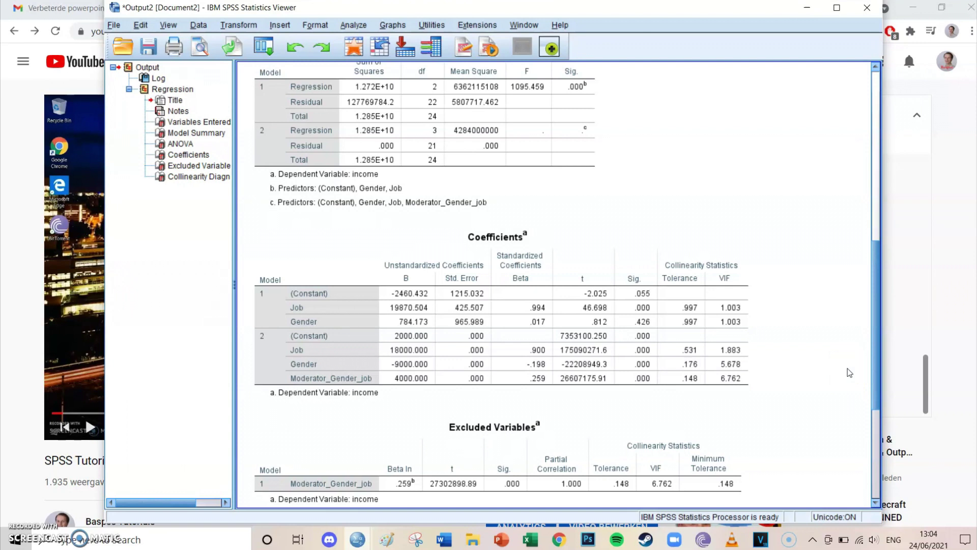
click(468, 380)
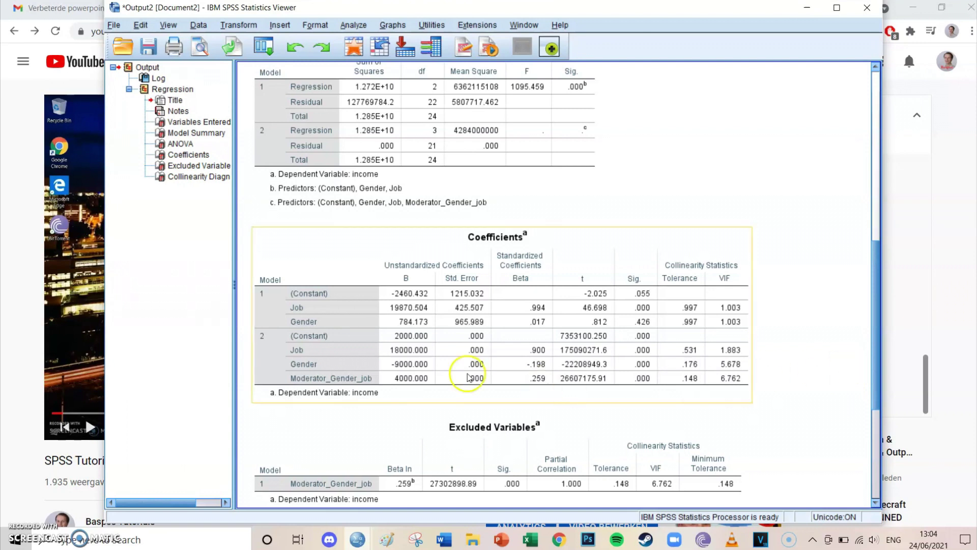
click(460, 408)
click(378, 397)
click(463, 412)
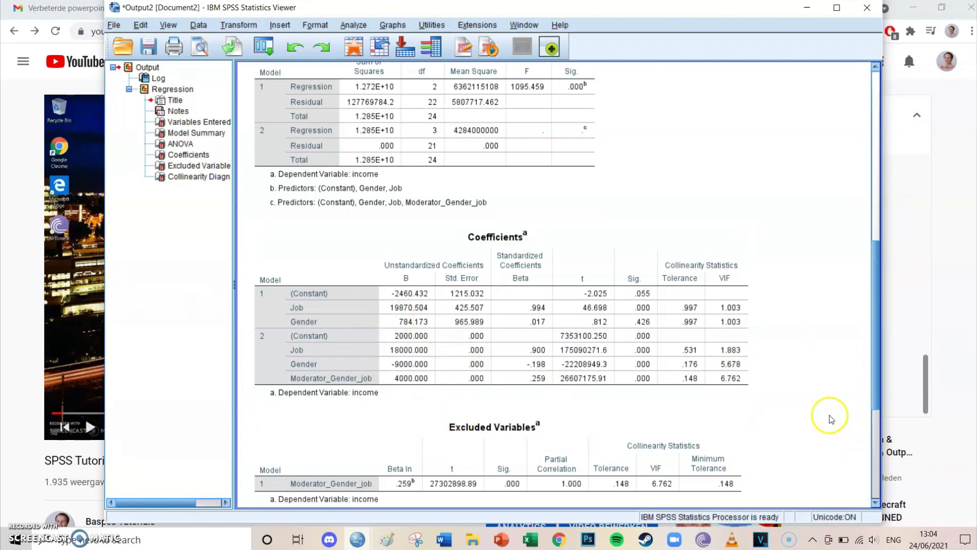
click(748, 338)
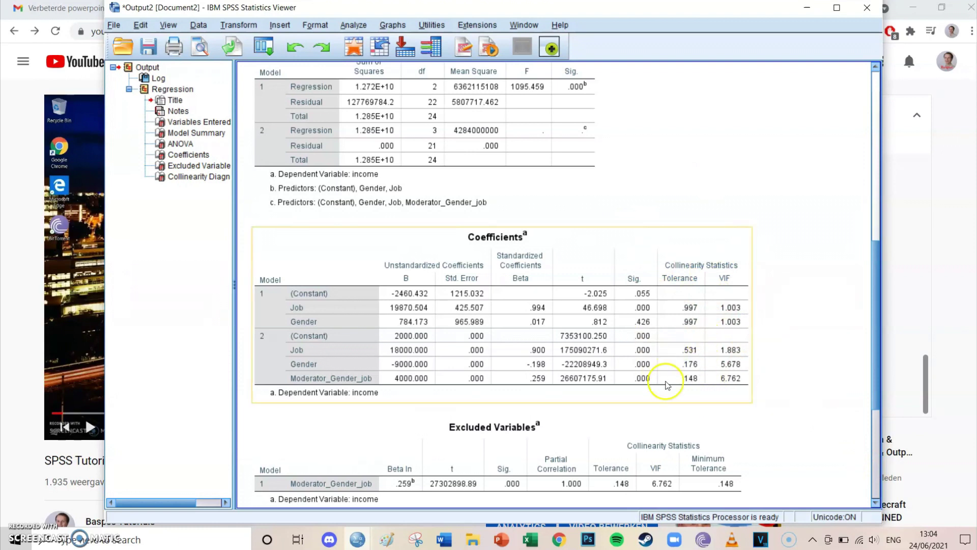
click(827, 406)
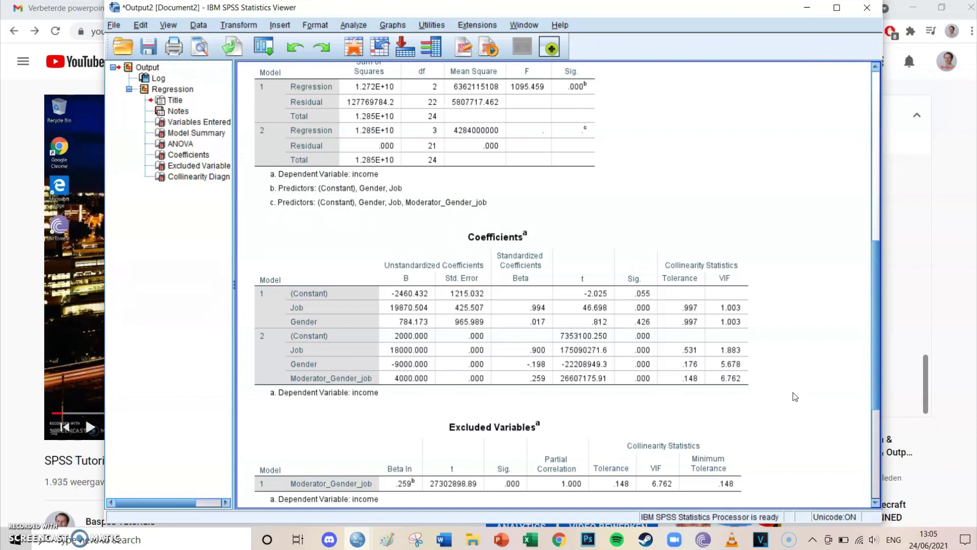
click(745, 385)
click(621, 335)
click(219, 399)
click(483, 400)
click(563, 399)
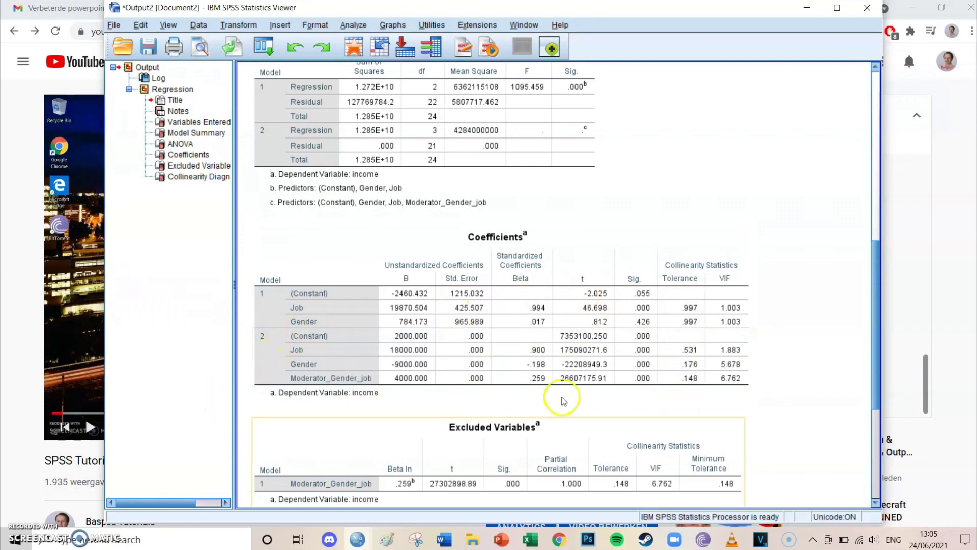
click(585, 398)
click(742, 414)
click(680, 405)
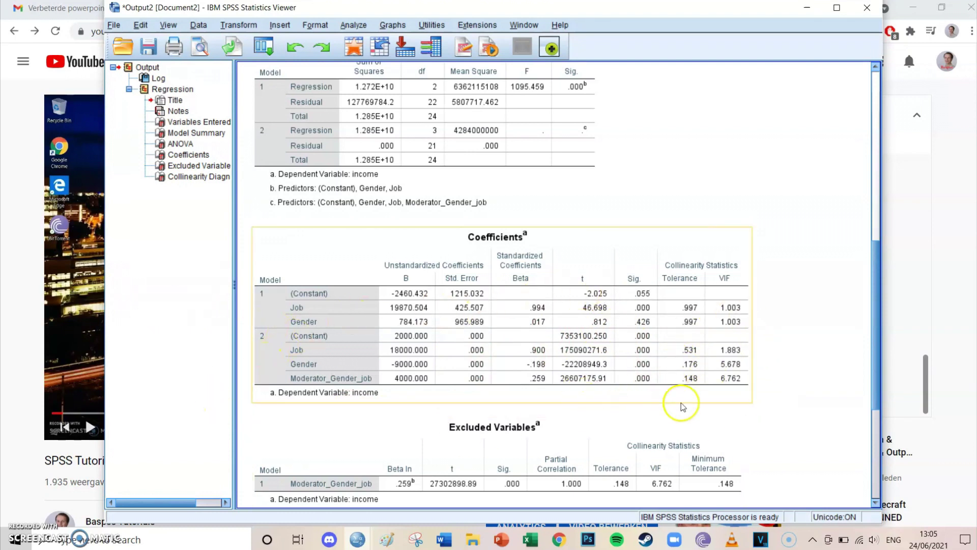
click(670, 392)
click(749, 407)
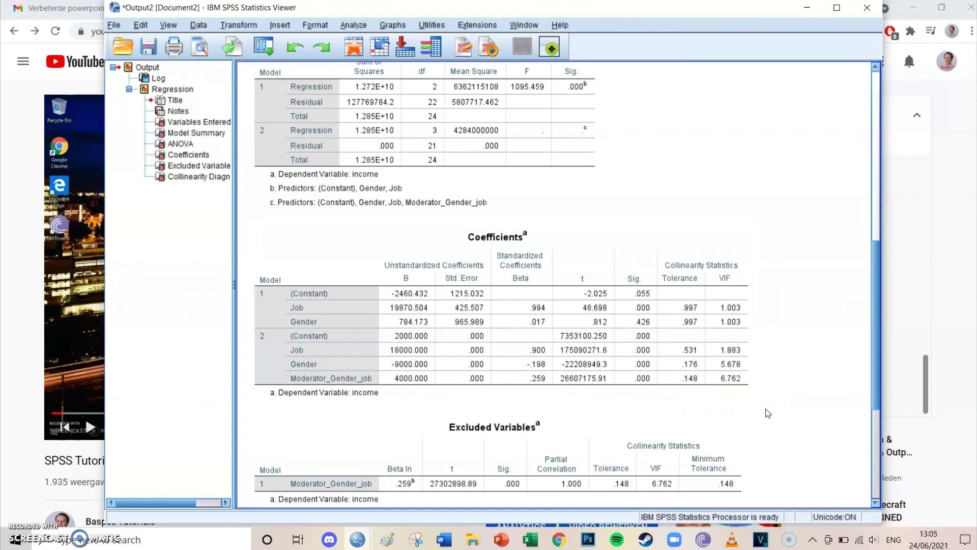
click(768, 414)
click(766, 410)
click(777, 391)
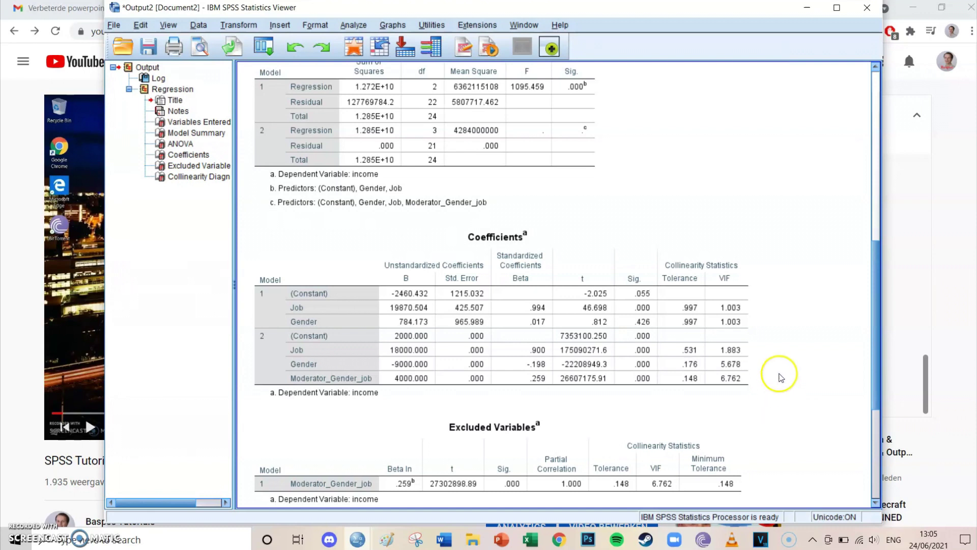